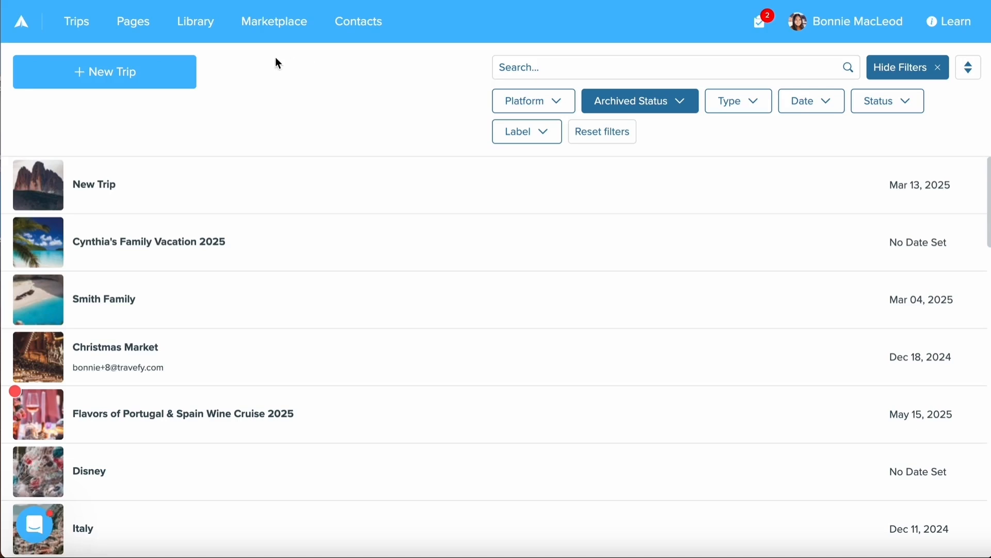
- Open the Library and review its filters by category, sharing and label, including the hidden labels
left_click(187, 25)
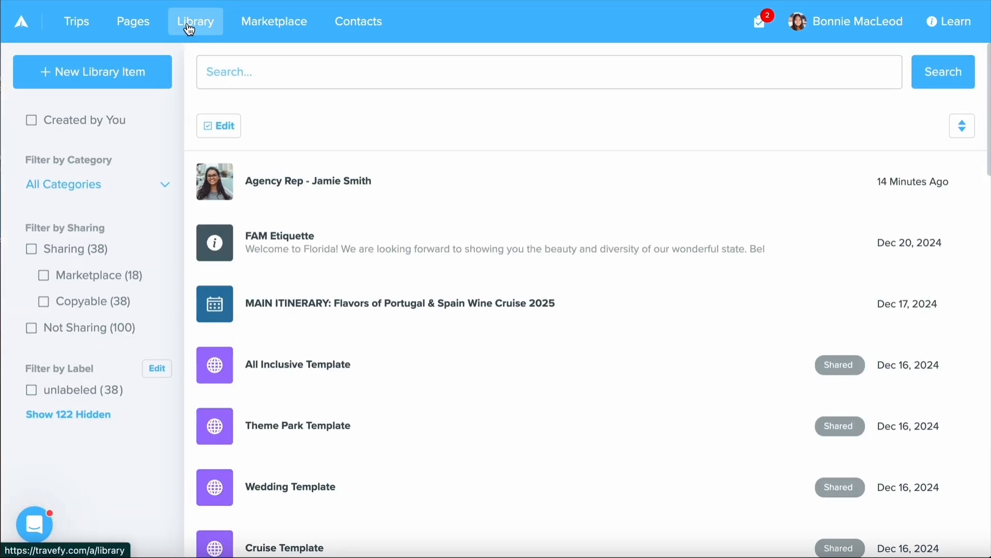
scroll(445, 189, "down", 2)
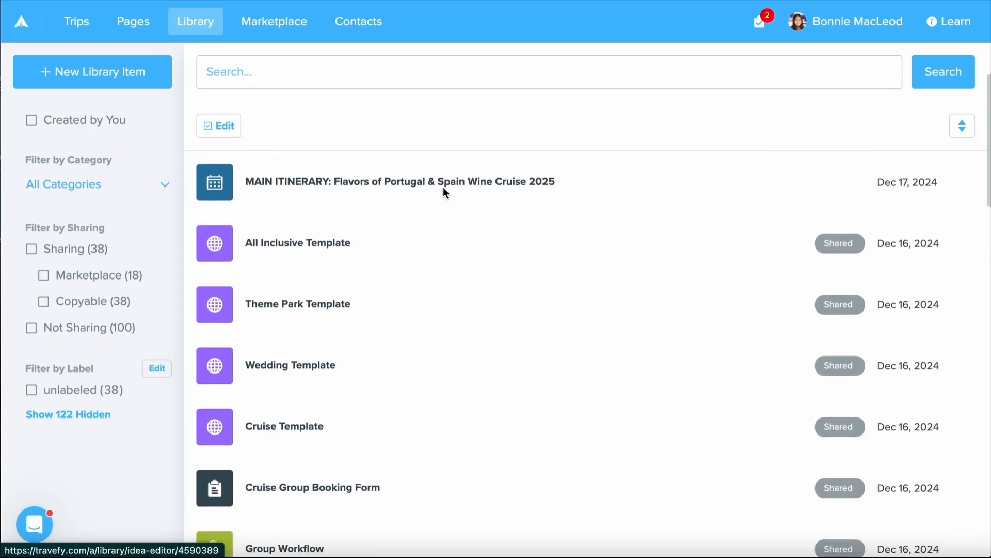
scroll(443, 187, "up", 2)
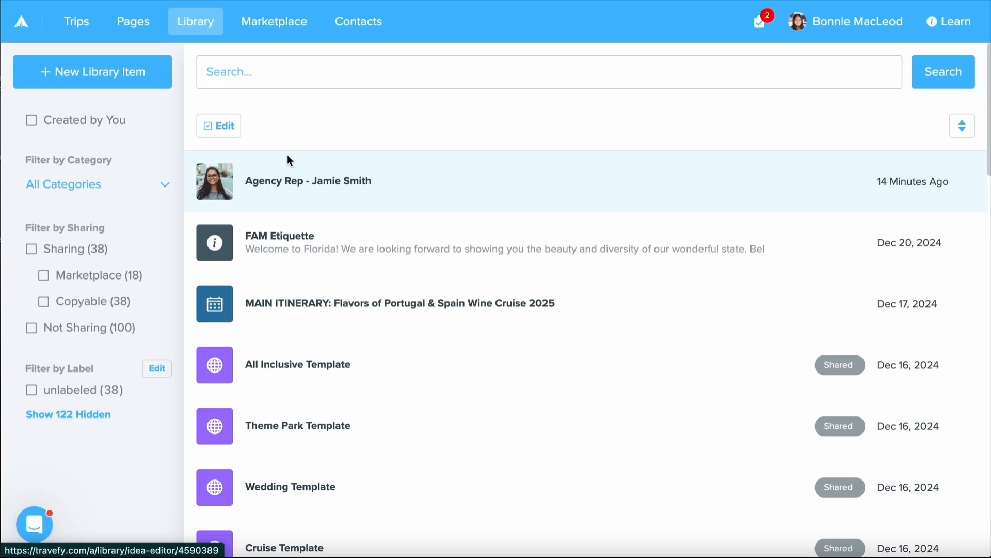
left_click(160, 186)
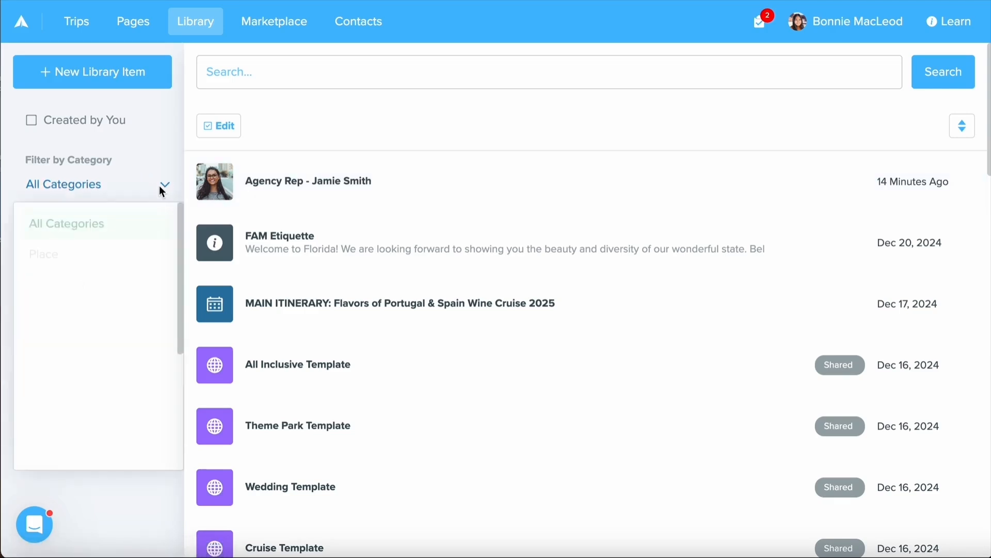
left_click(162, 189)
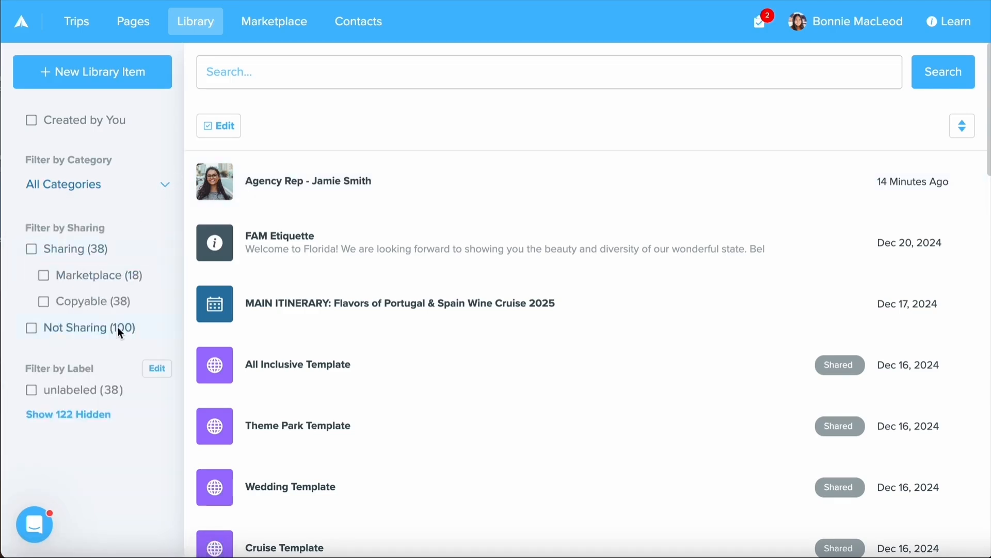
left_click(77, 413)
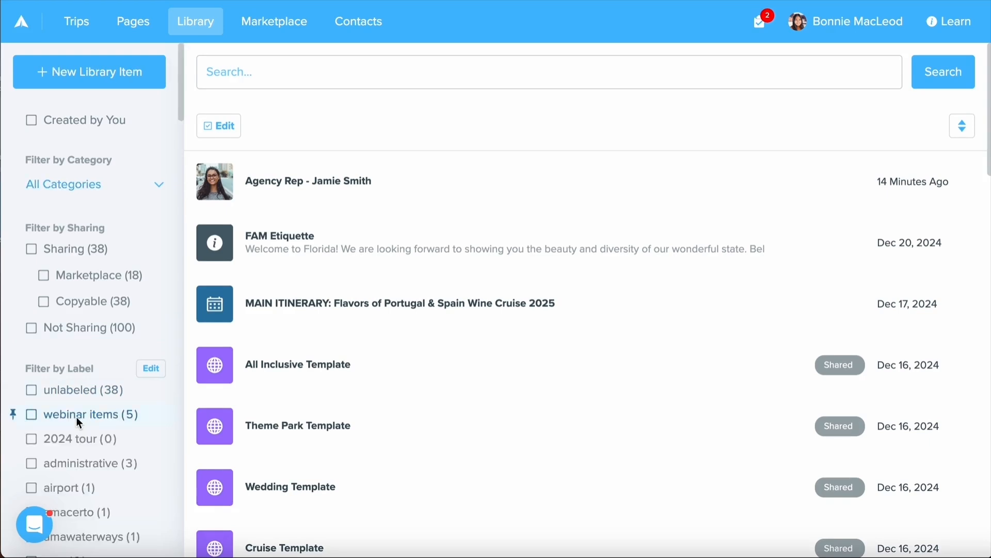
scroll(116, 339, "down", 2)
scroll(116, 340, "up", 2)
- Create a new Info library item titled 'A Personal Message' with a personal welcome note to clients, and save it
left_click(142, 85)
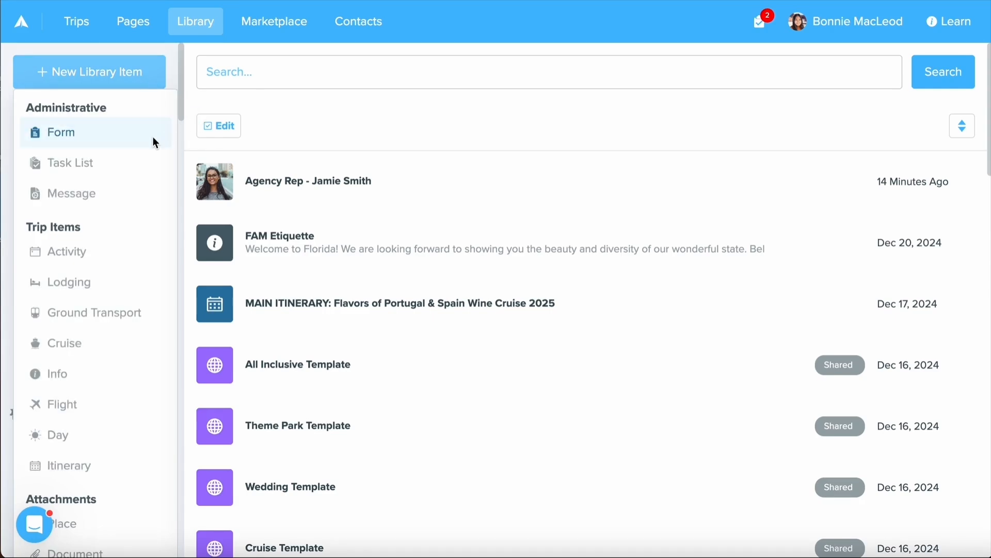
left_click(127, 375)
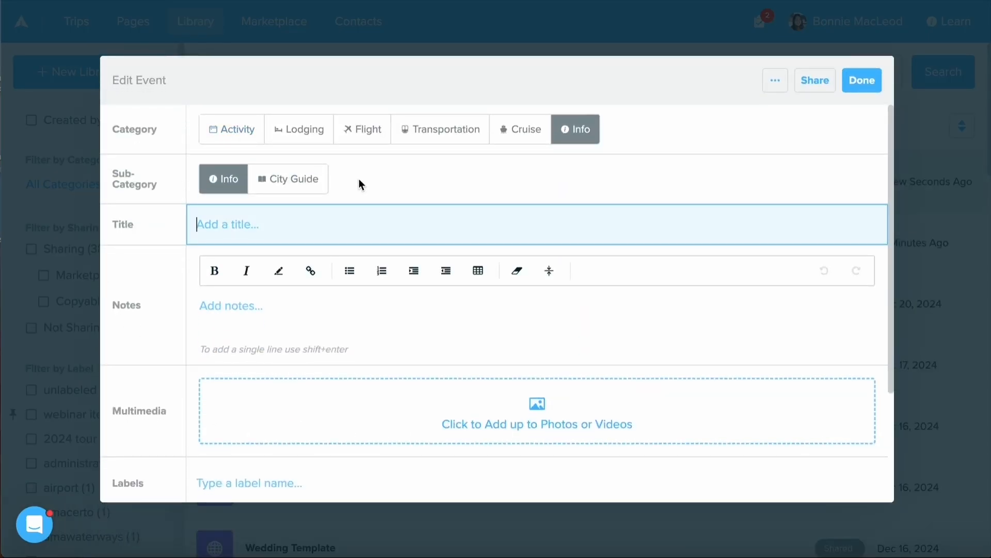
scroll(266, 224, "down", 1)
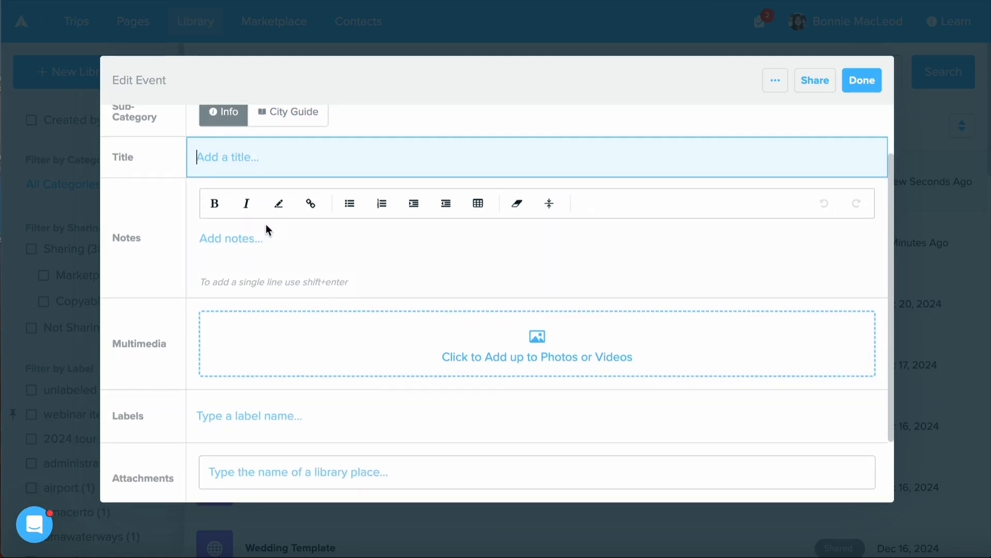
scroll(266, 224, "down", 1)
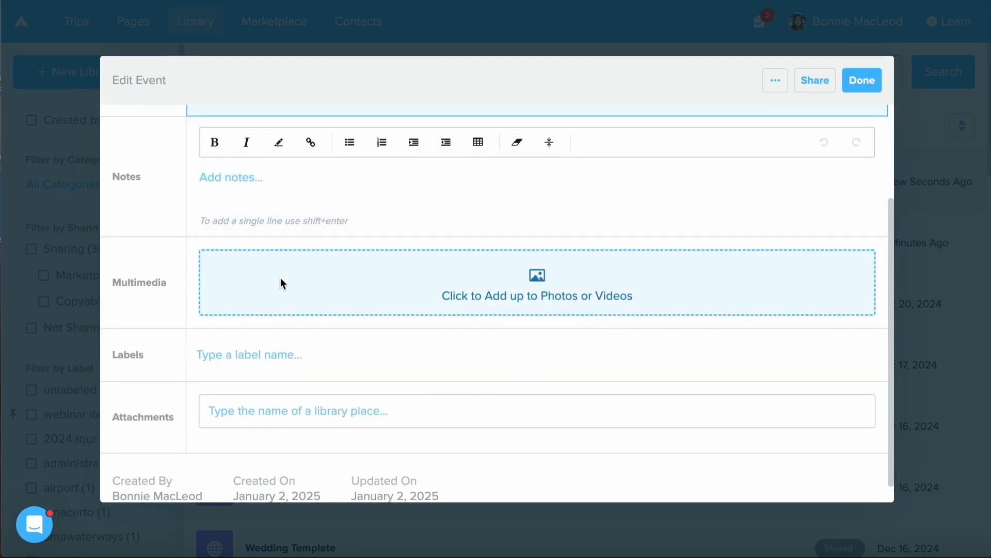
scroll(281, 281, "down", 1)
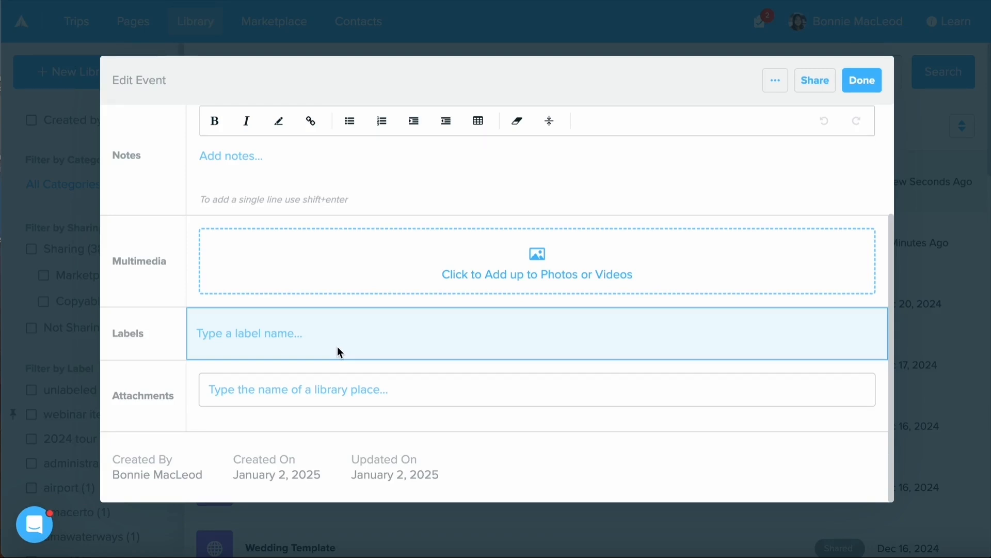
scroll(339, 352, "up", 3)
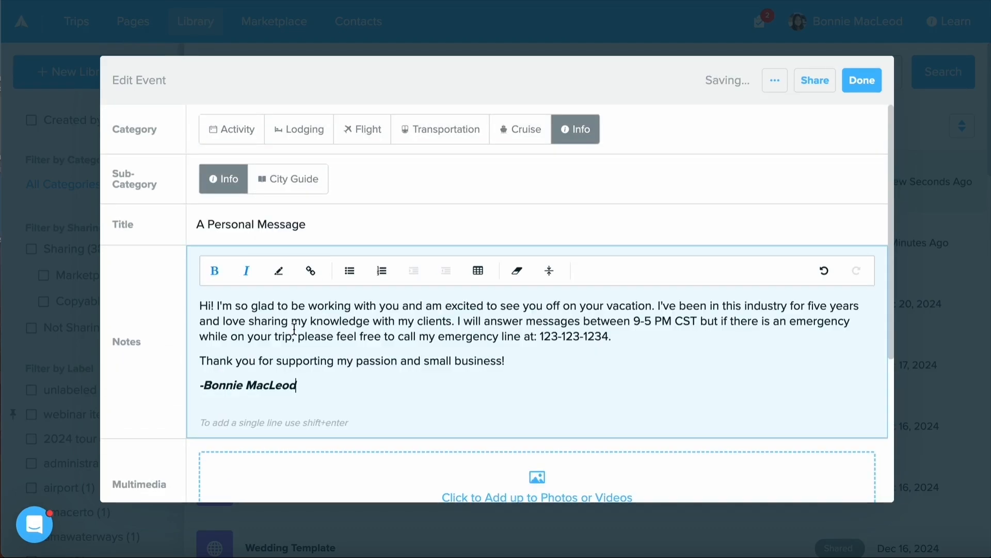
scroll(294, 329, "down", 5)
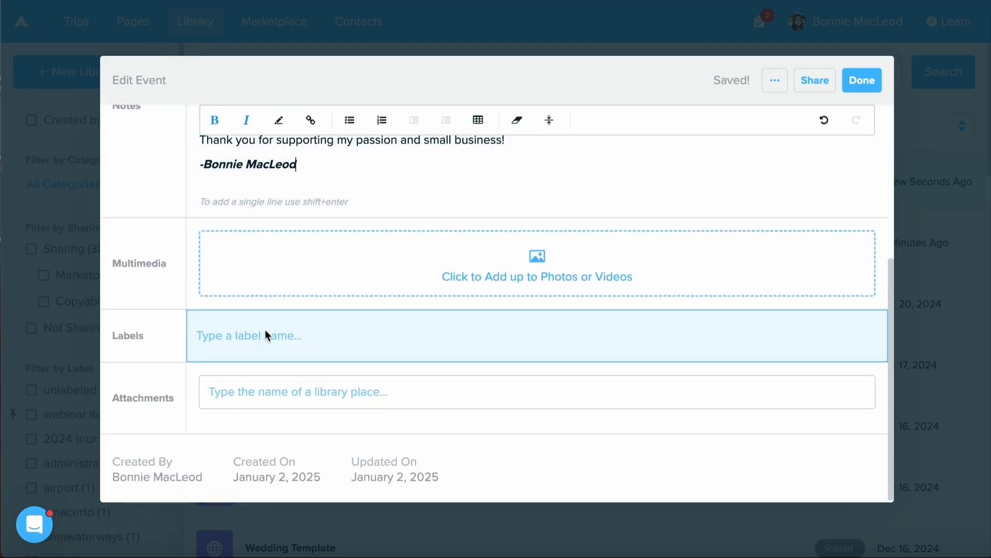
left_click(265, 331)
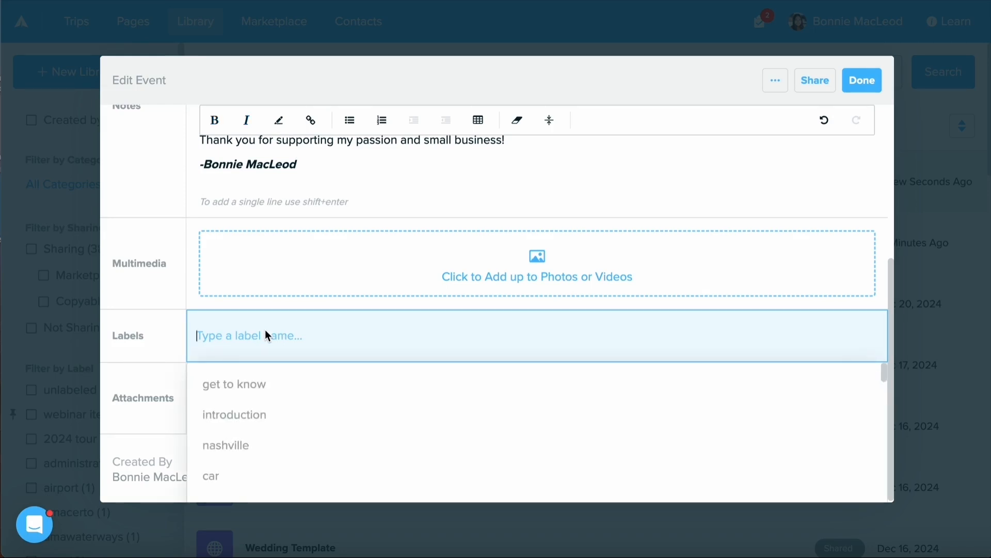
left_click(280, 422)
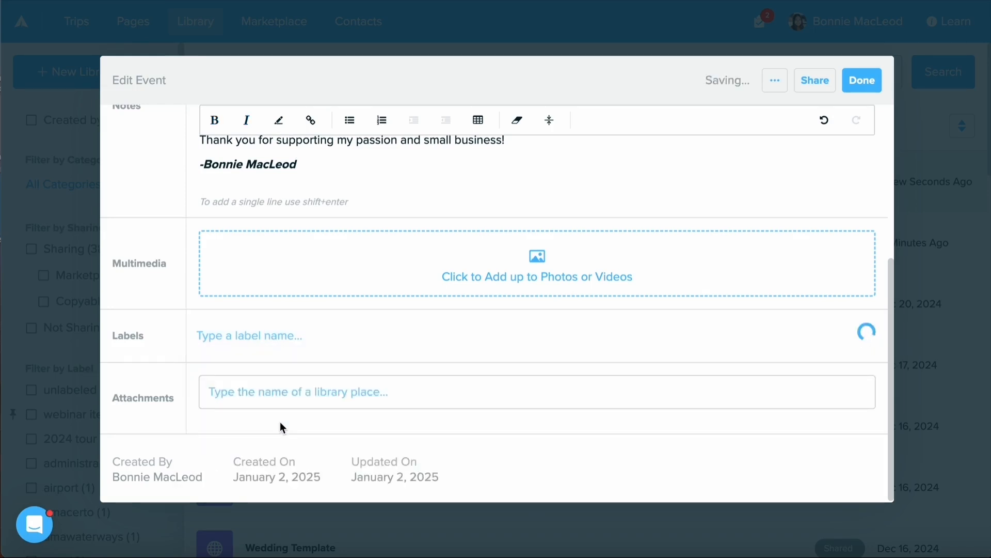
left_click(860, 89)
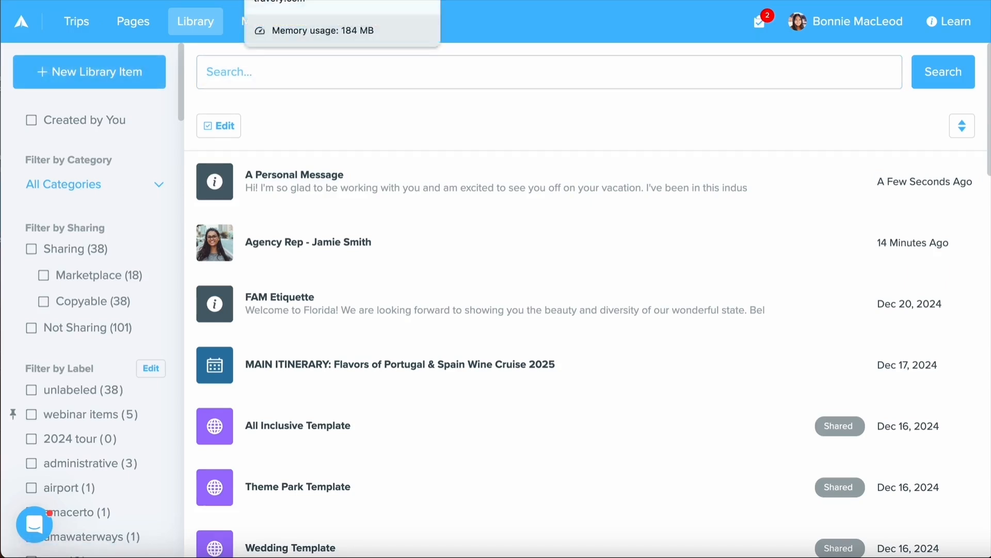
- In the Marketplace, open the featured 'How to Access & Use the Trip Plans App' item and copy it to the library
left_click(274, 21)
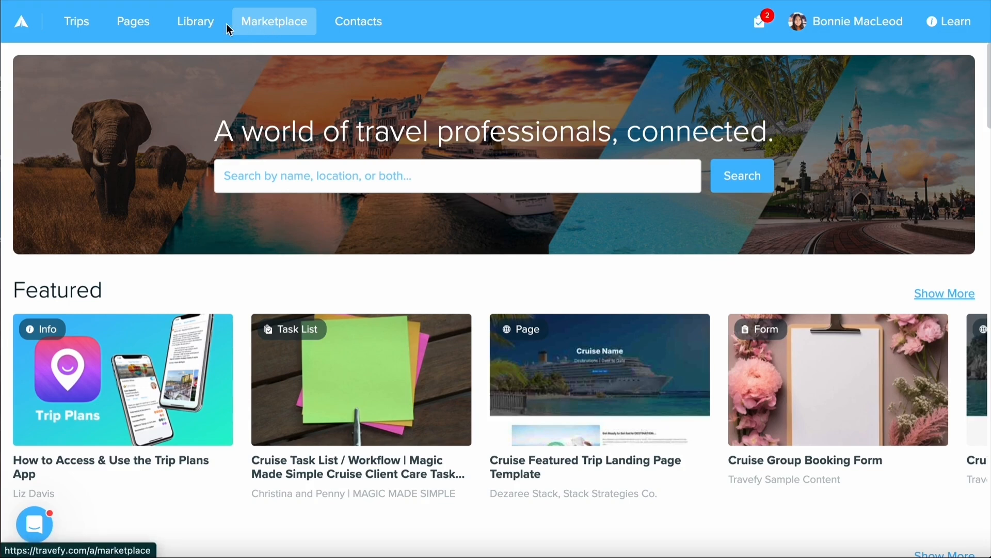
scroll(225, 129, "down", 5)
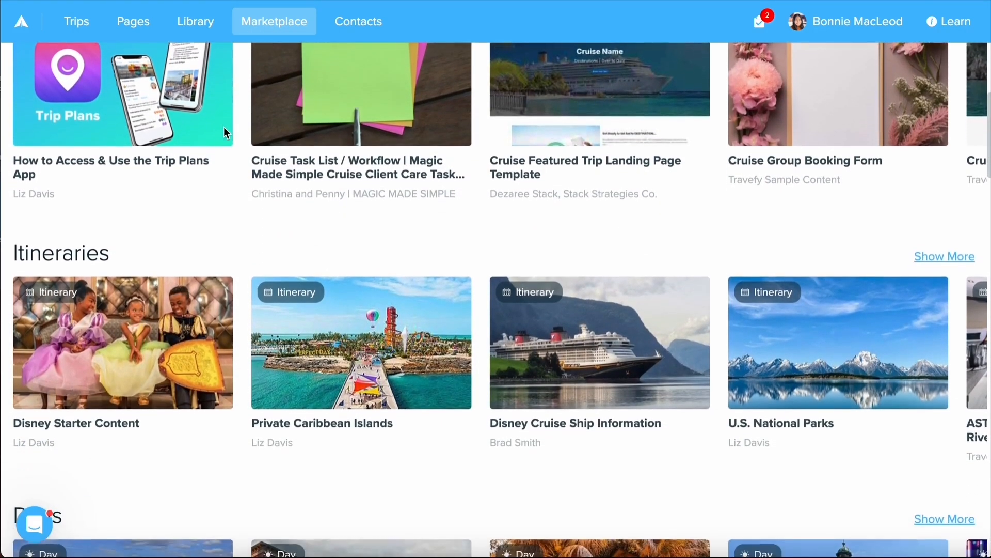
scroll(218, 199, "up", 1)
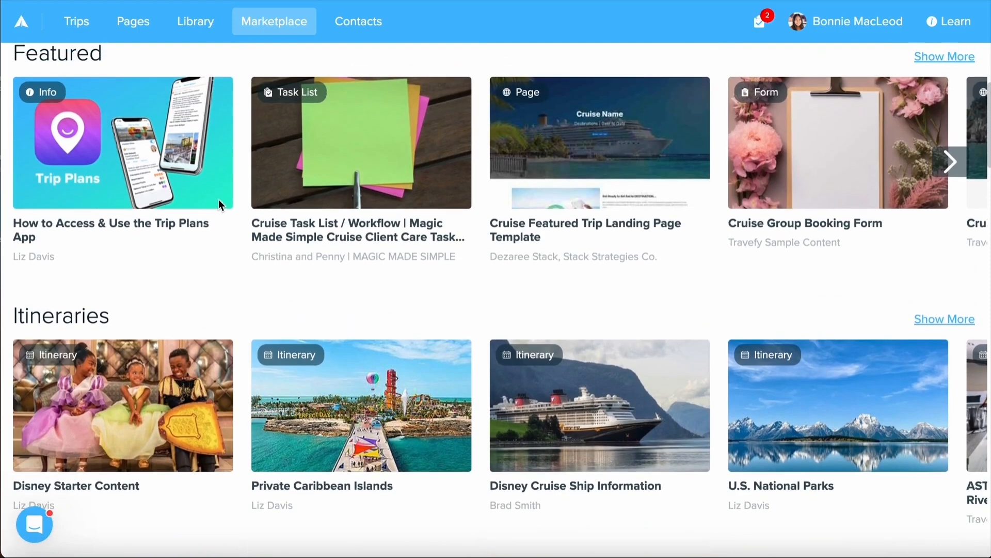
left_click(102, 195)
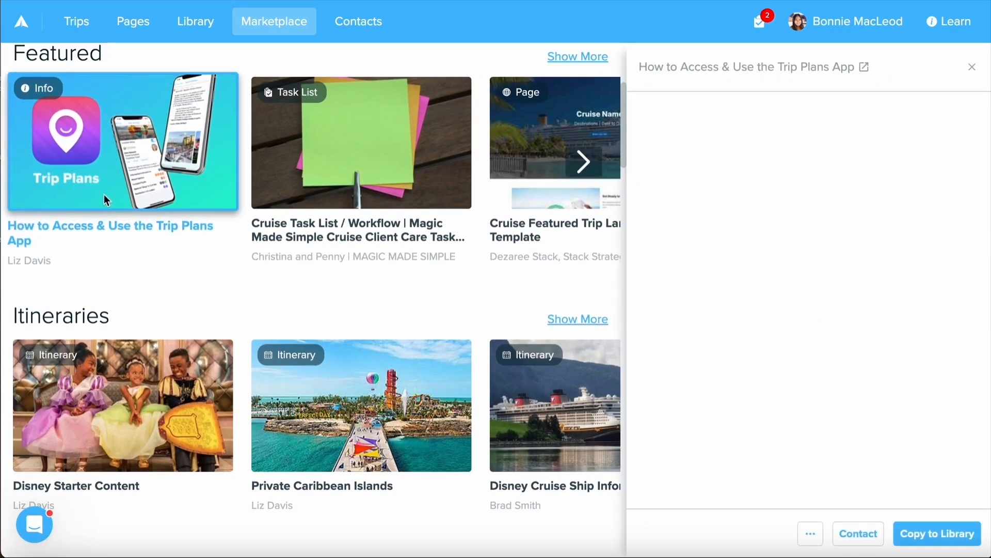
scroll(882, 454, "down", 3)
scroll(881, 456, "down", 6)
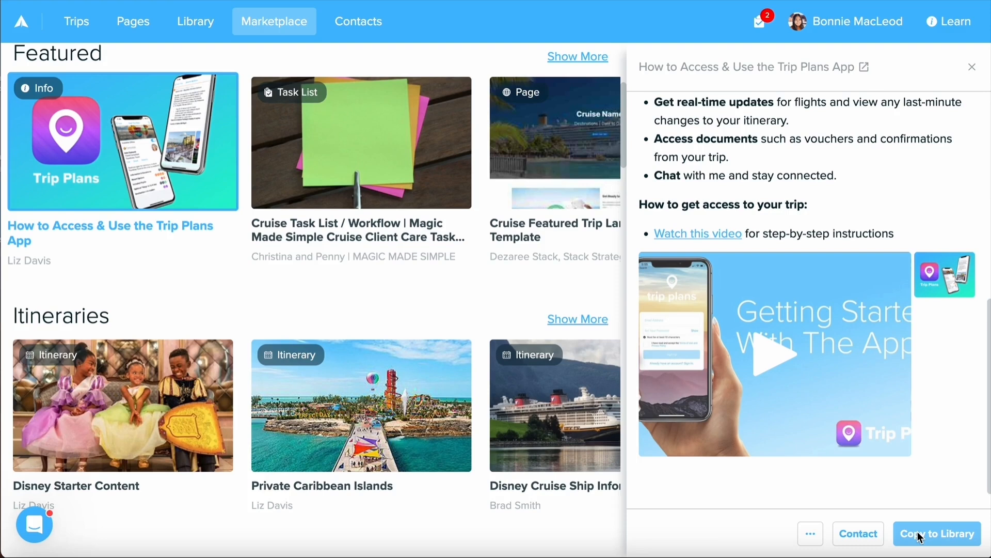
left_click(969, 539)
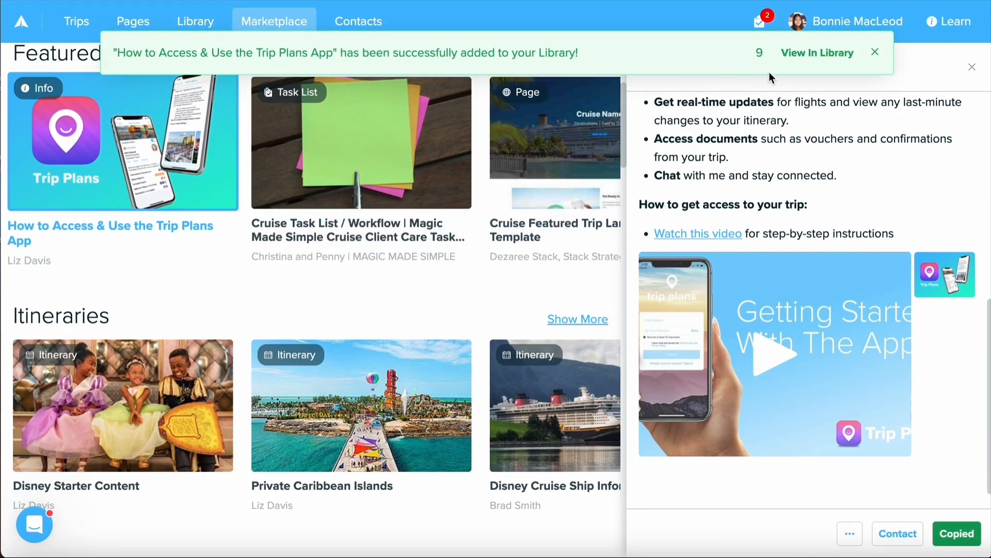
- Open the copied item in the Library, create and add the label 'app', and finish editing
left_click(800, 52)
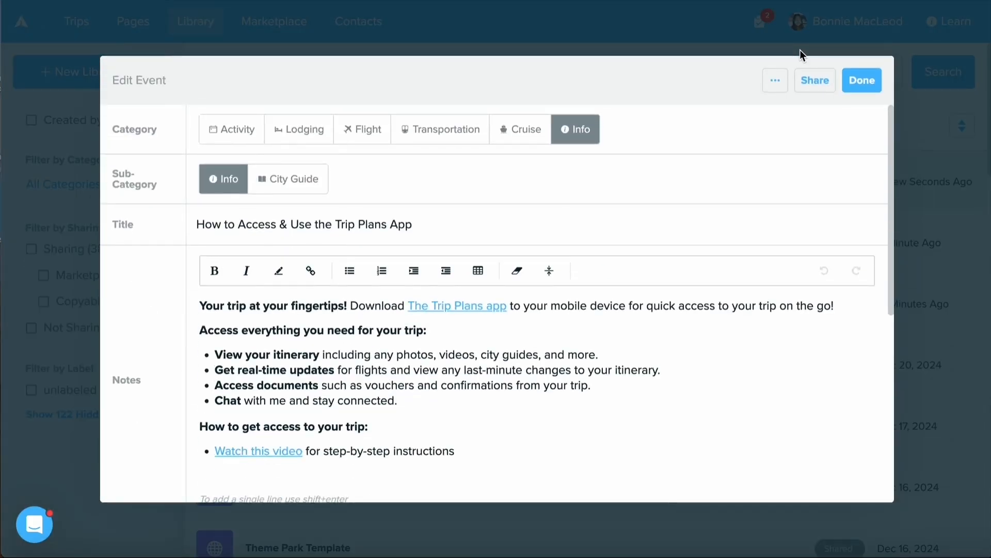
scroll(454, 277, "down", 3)
scroll(389, 274, "up", 2)
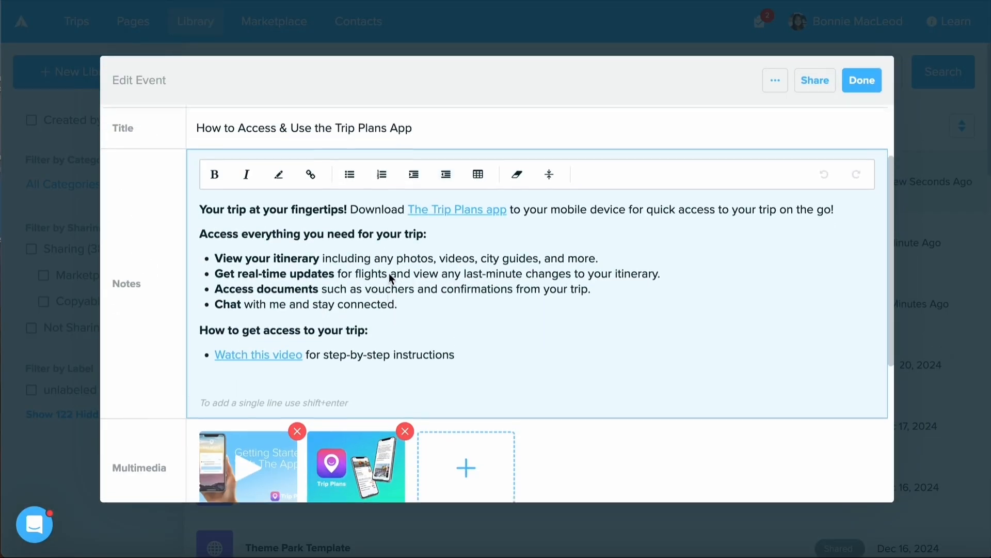
scroll(390, 279, "down", 3)
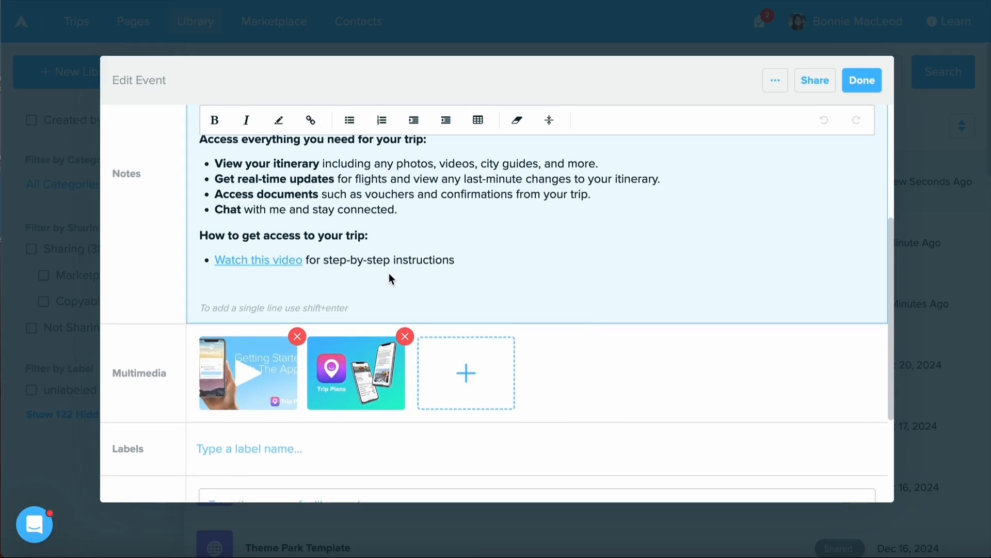
scroll(390, 279, "down", 3)
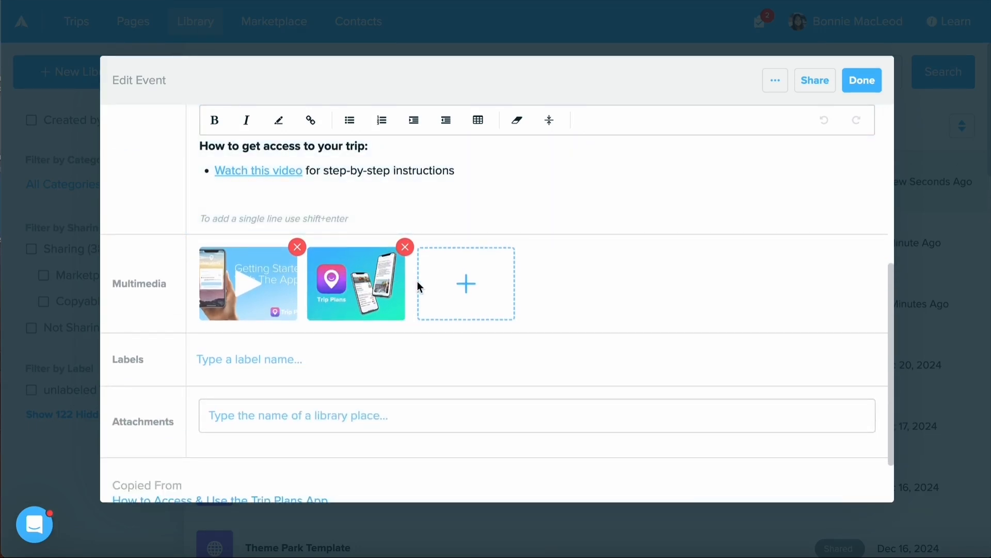
left_click(297, 287)
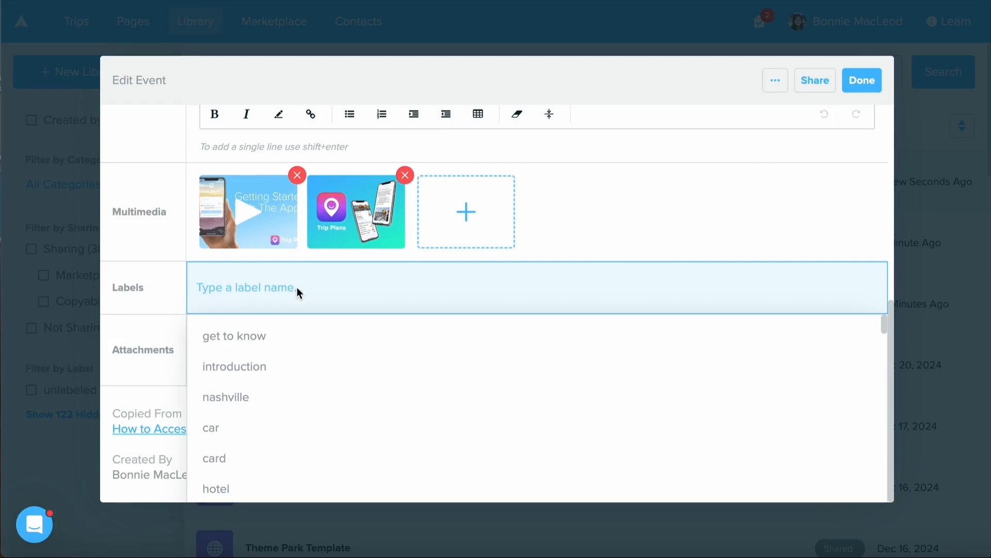
type("app")
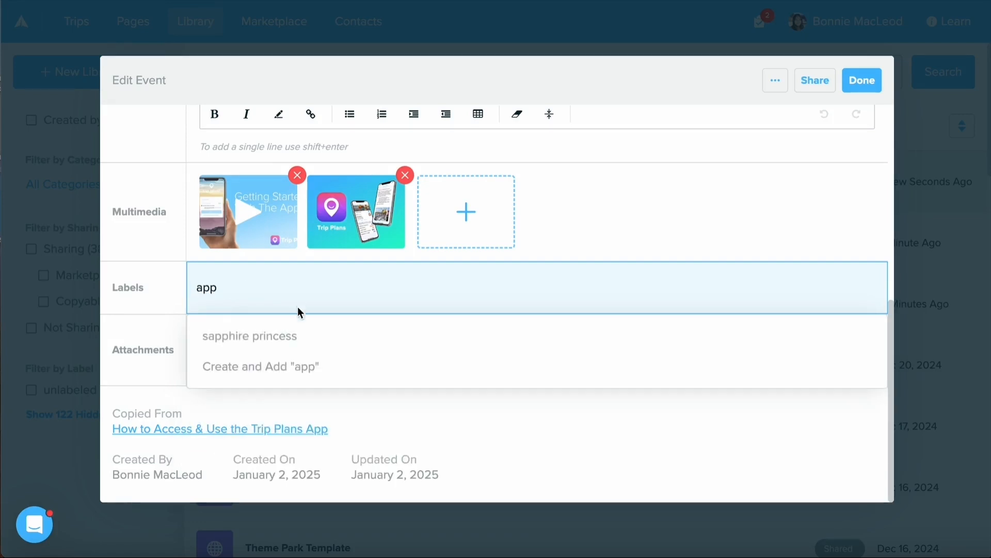
left_click(314, 365)
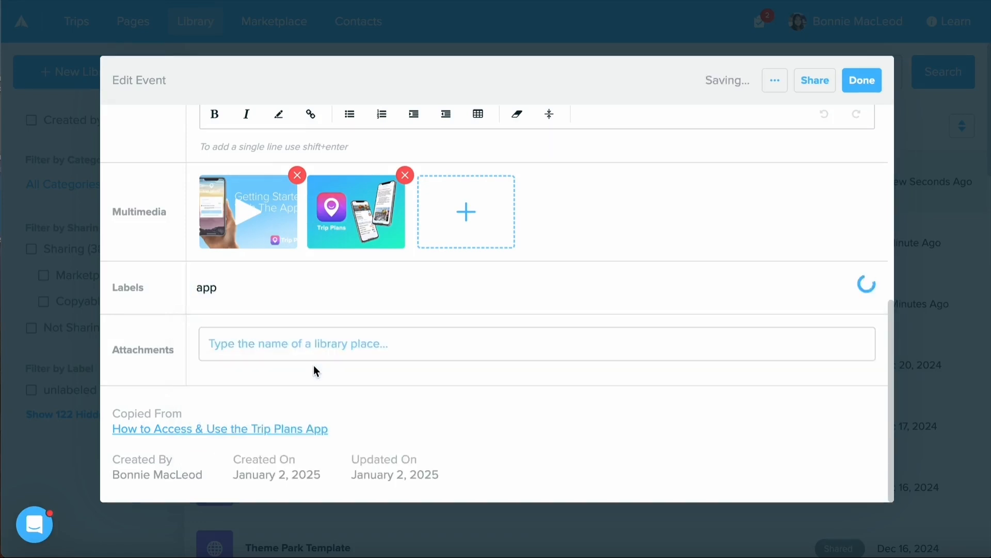
left_click(855, 82)
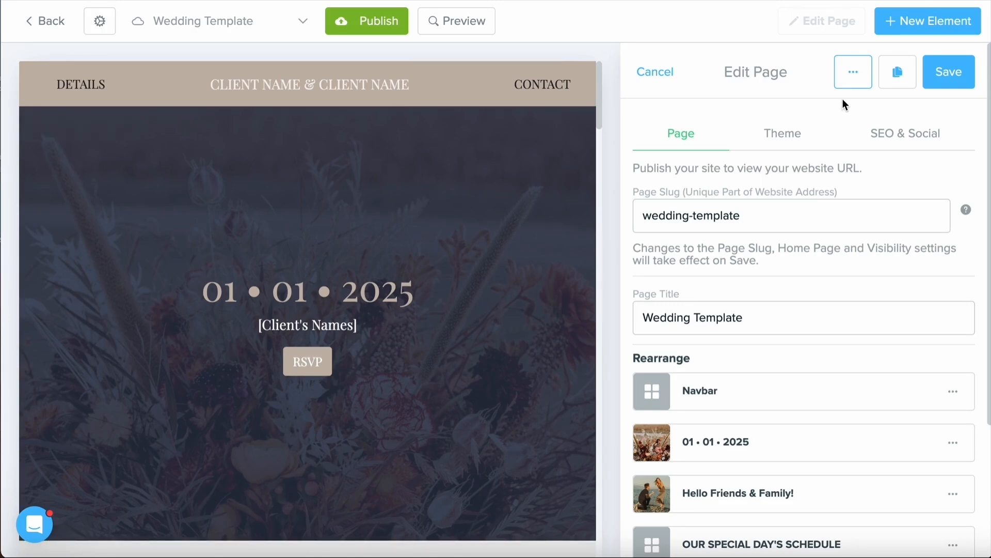
- Save the Wedding Template page to the library with the label 'template', then view it in the Library and finish
left_click(659, 71)
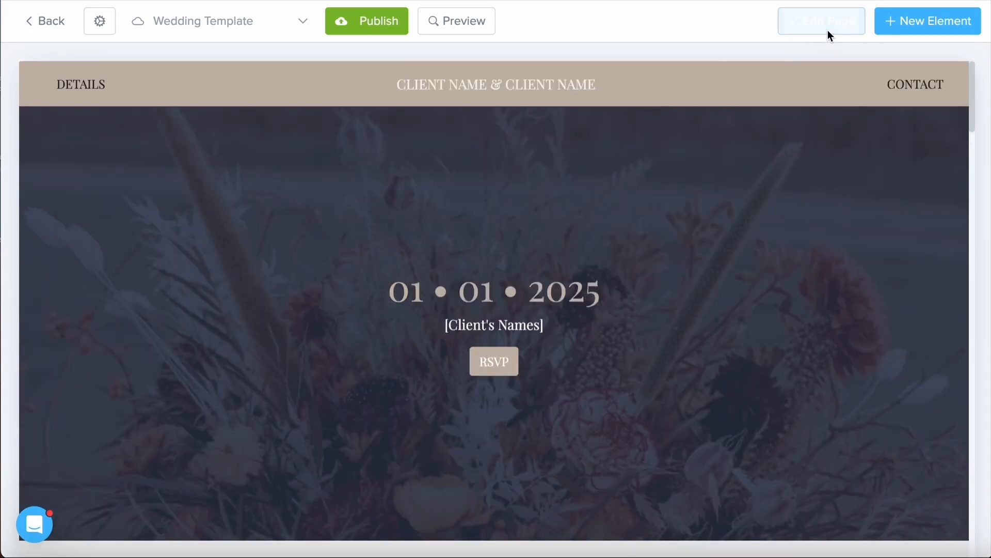
left_click(829, 29)
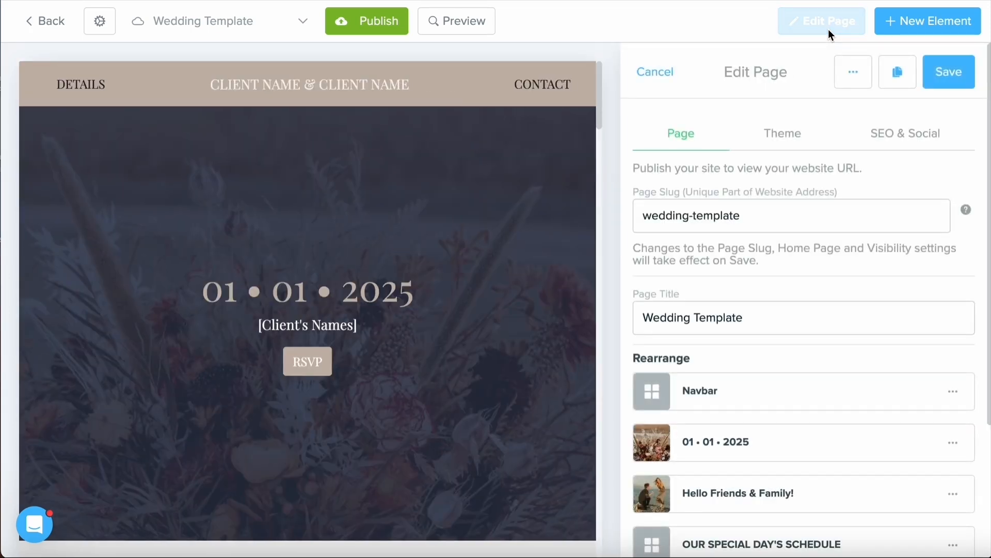
left_click(842, 67)
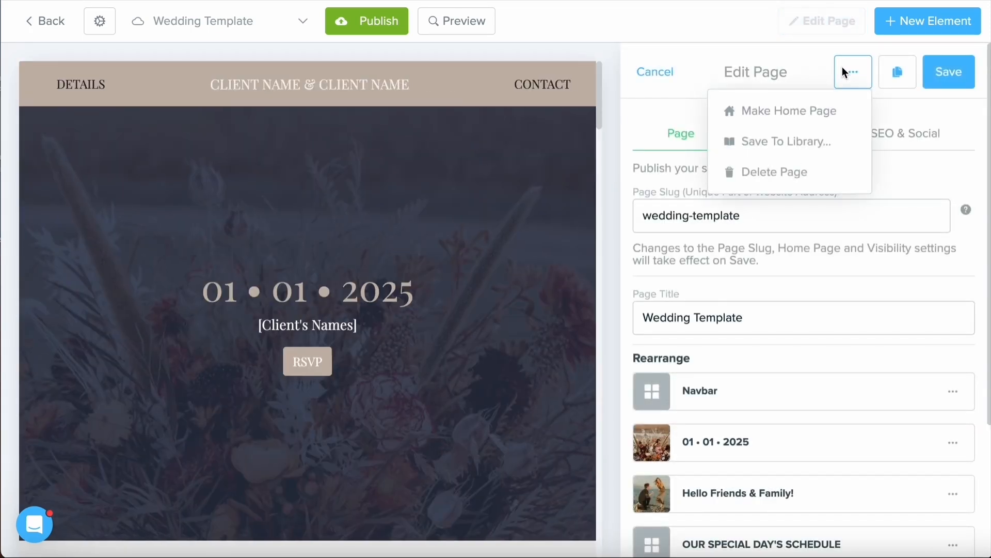
left_click(820, 141)
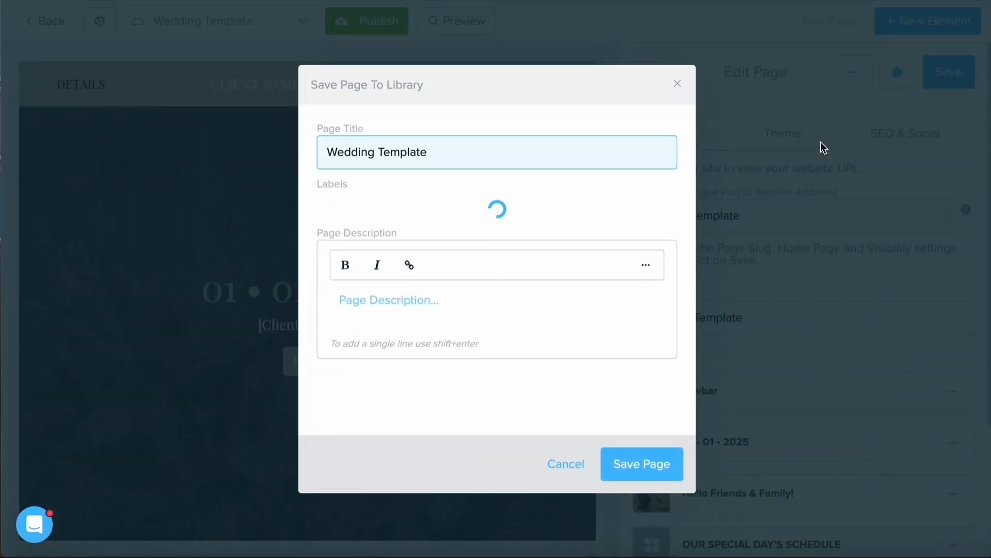
left_click(340, 213)
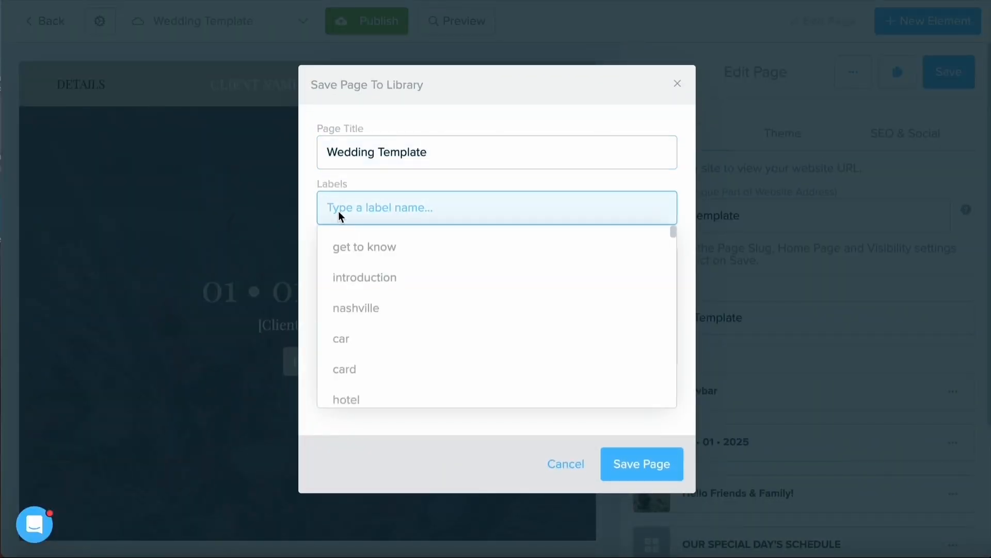
type("template")
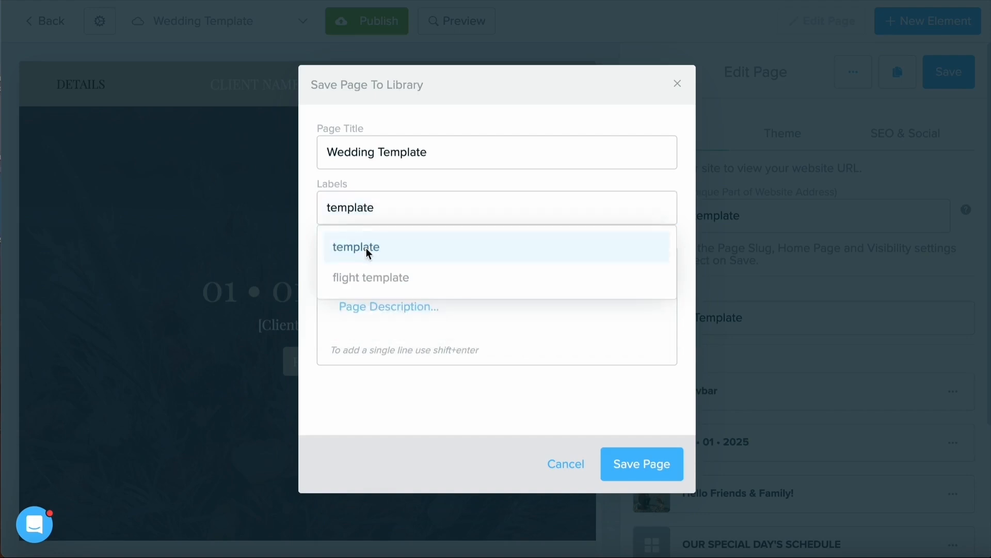
left_click(366, 248)
left_click(470, 183)
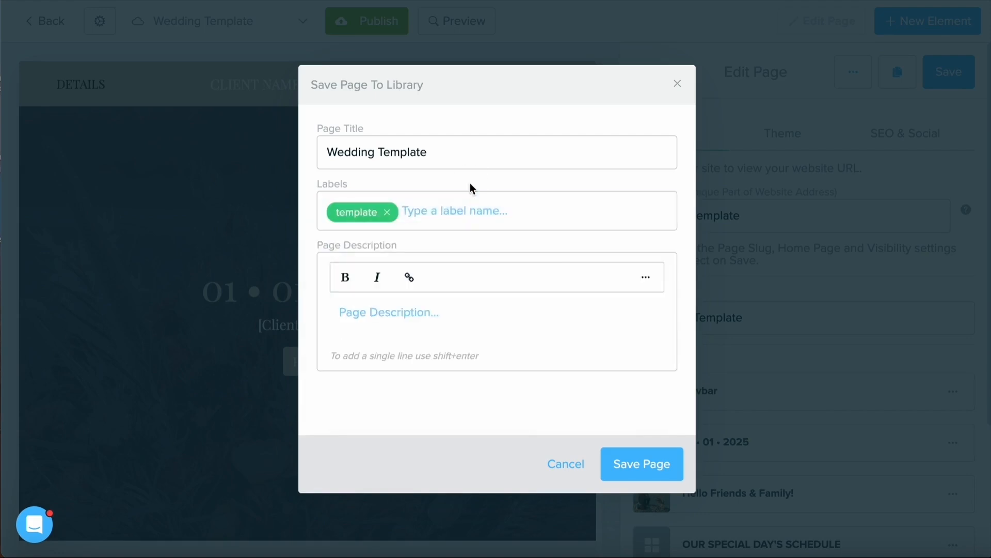
left_click(634, 452)
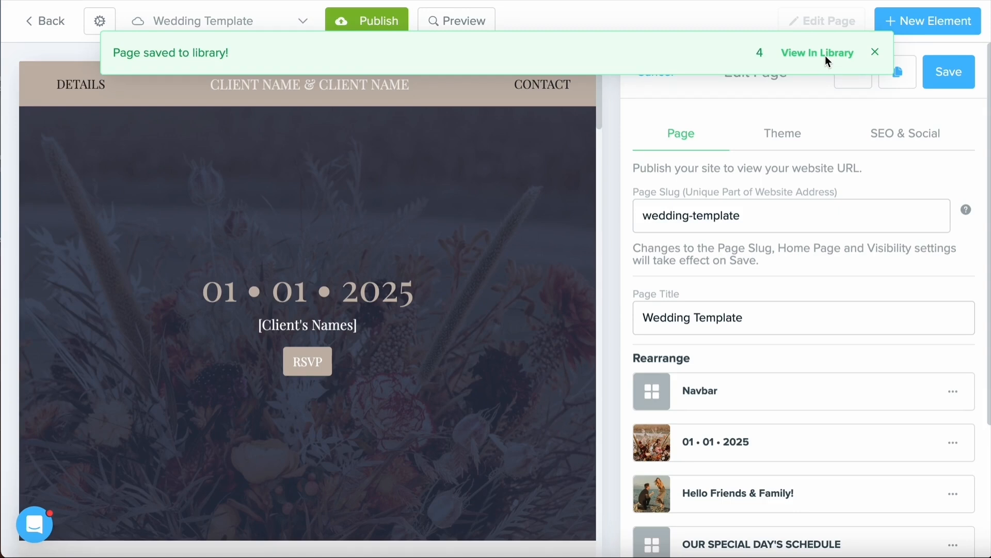
left_click(826, 55)
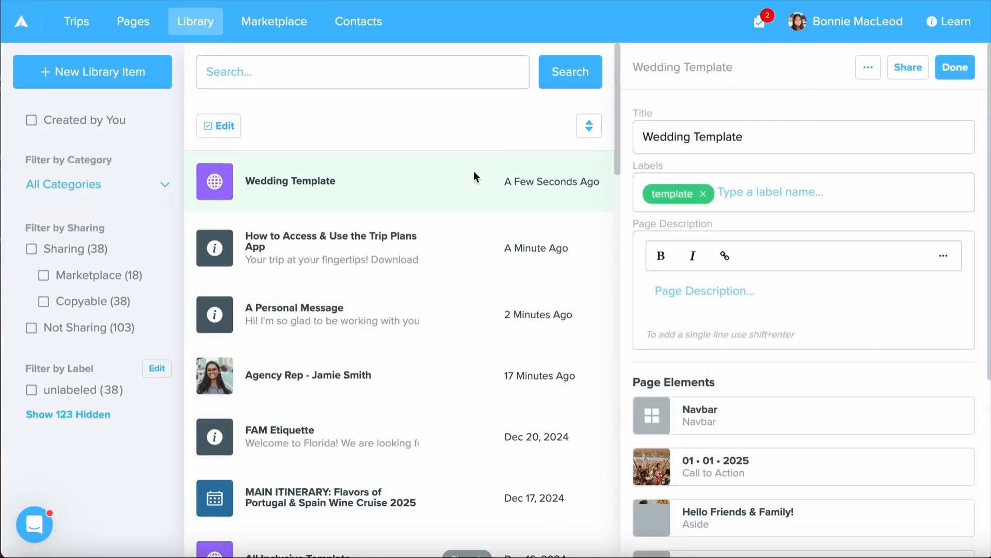
left_click(971, 59)
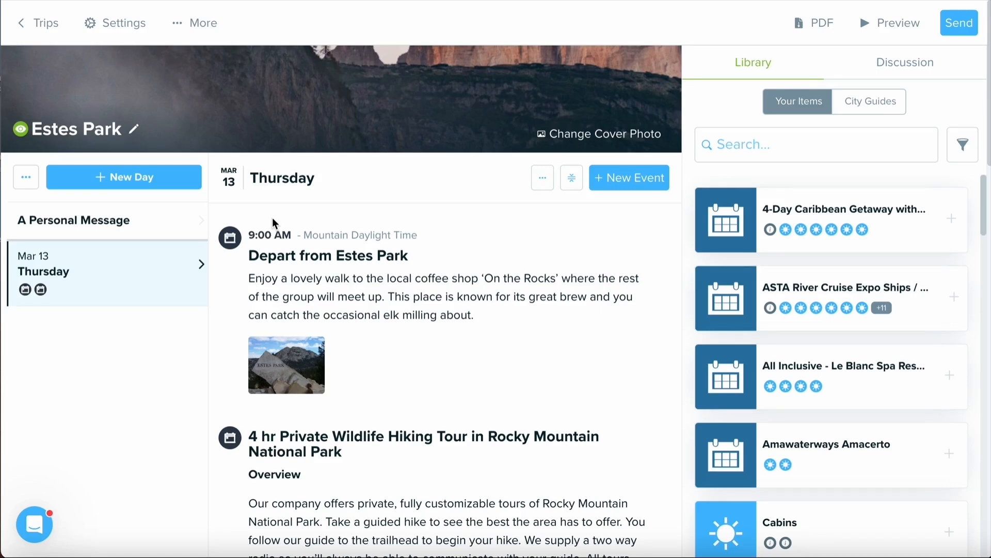
- Open the 'Depart from Estes Park' event for editing and look at its Save To Library option
mouse_move(562, 312)
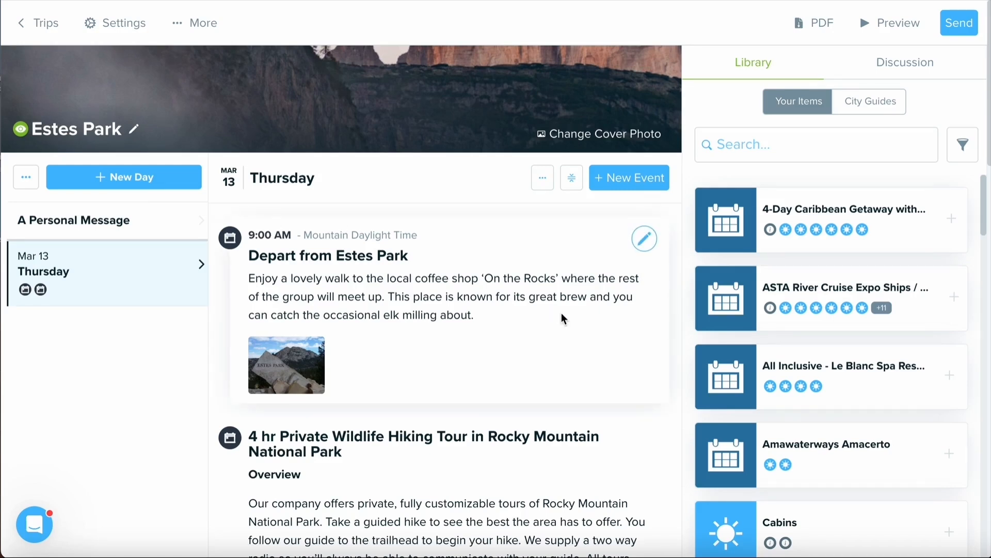
left_click(643, 245)
scroll(609, 289, "down", 8)
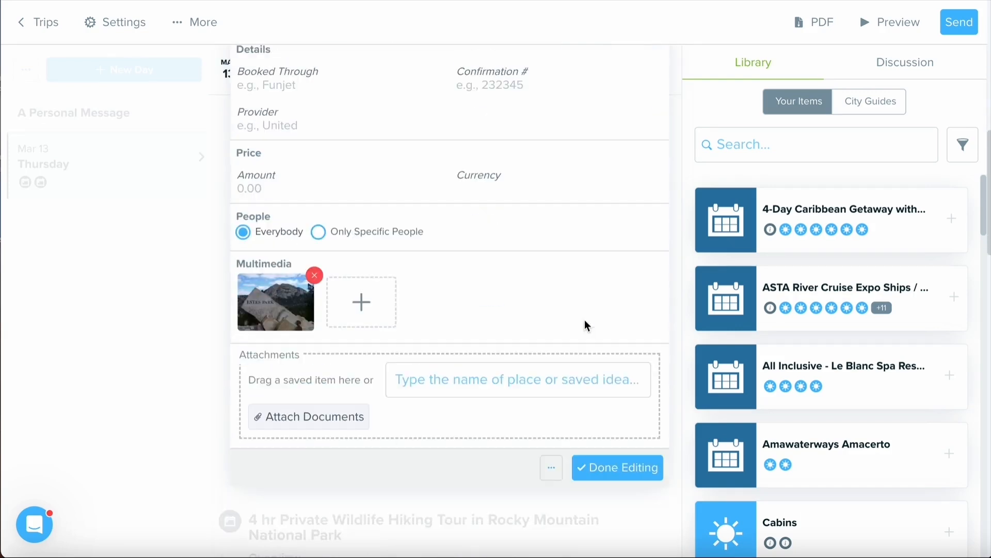
left_click(551, 468)
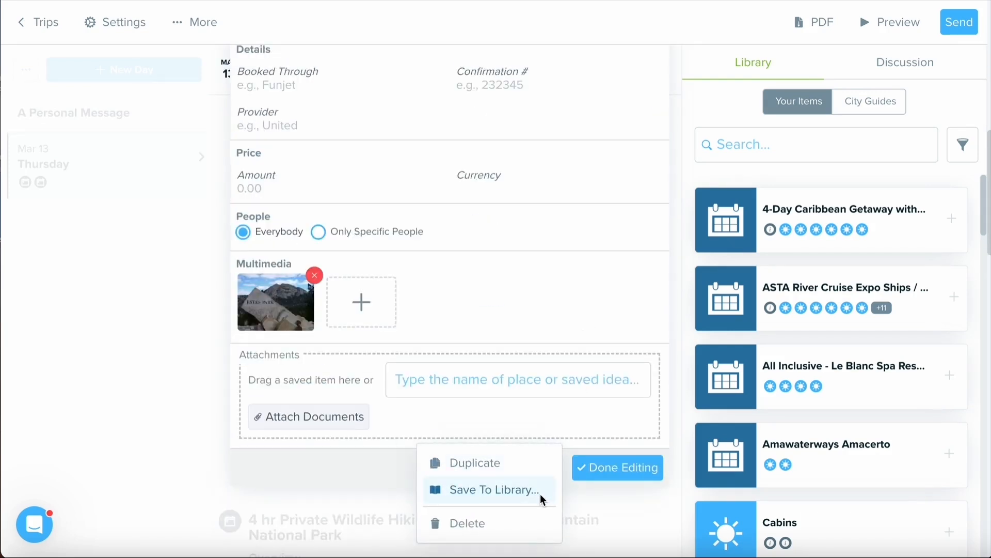
left_click(169, 342)
- Look at the options for saving the whole itinerary and the Thursday day to the library
left_click(18, 64)
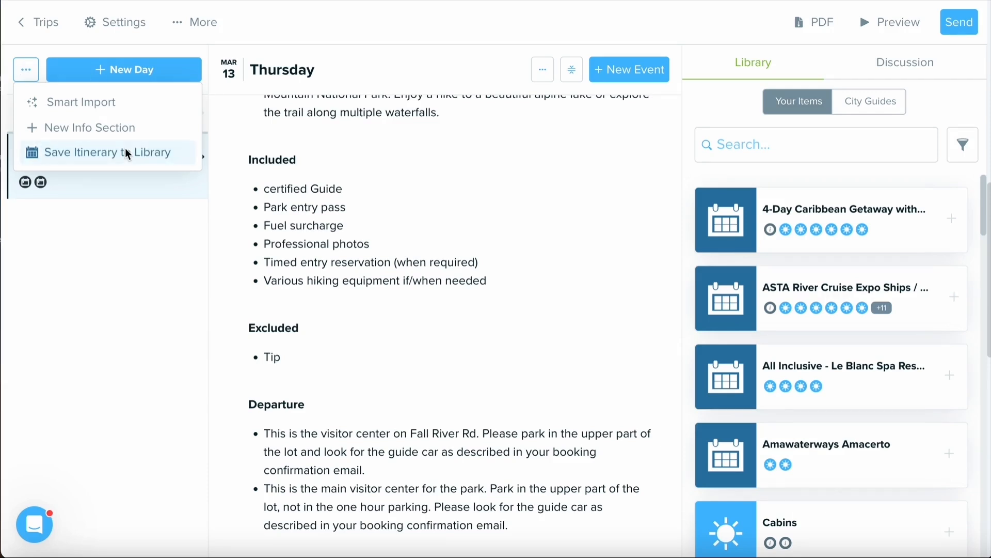
scroll(414, 207, "up", 10)
left_click(542, 177)
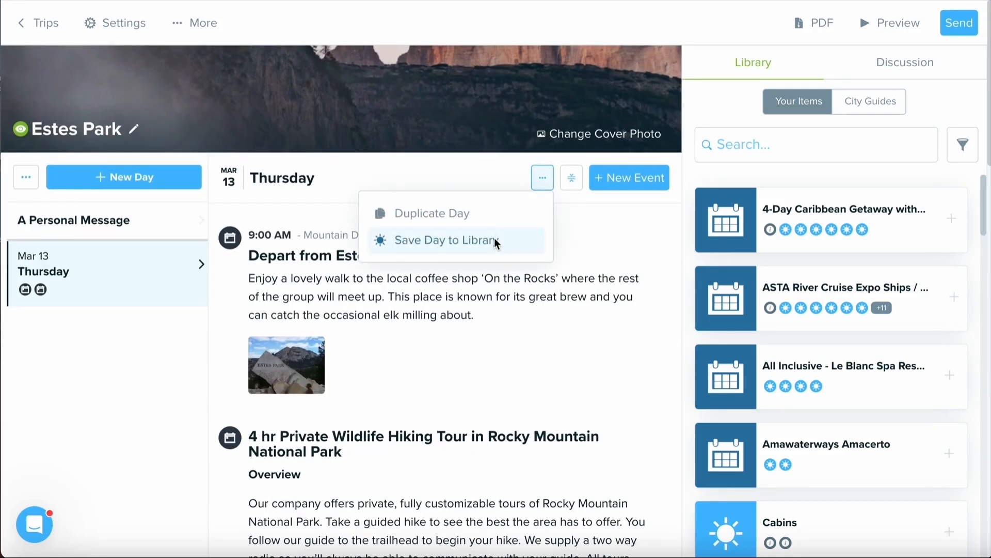
left_click(190, 364)
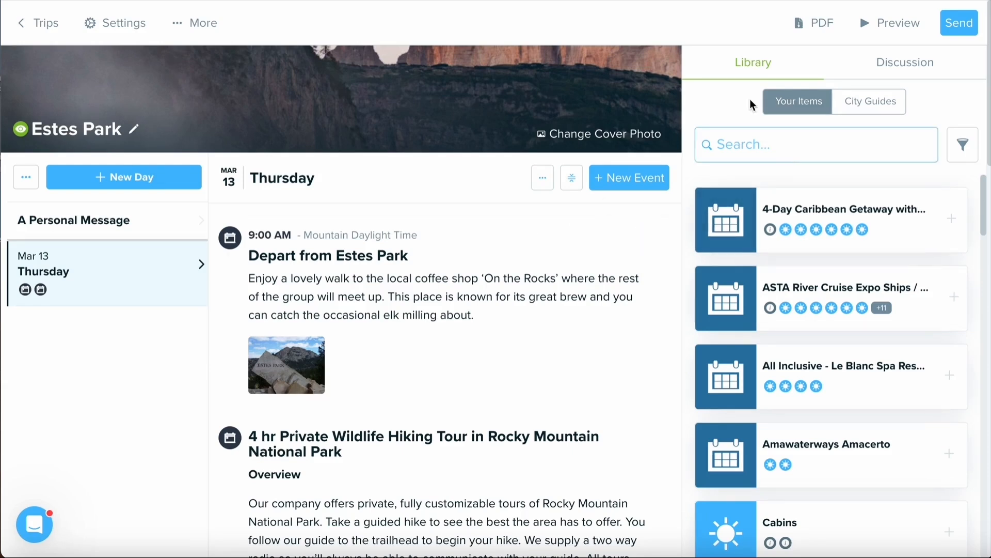
- Filter the trip's library sidebar by the label 'introduction' and drag 'A Personal Message' into the trip's A Personal Message section
left_click(784, 150)
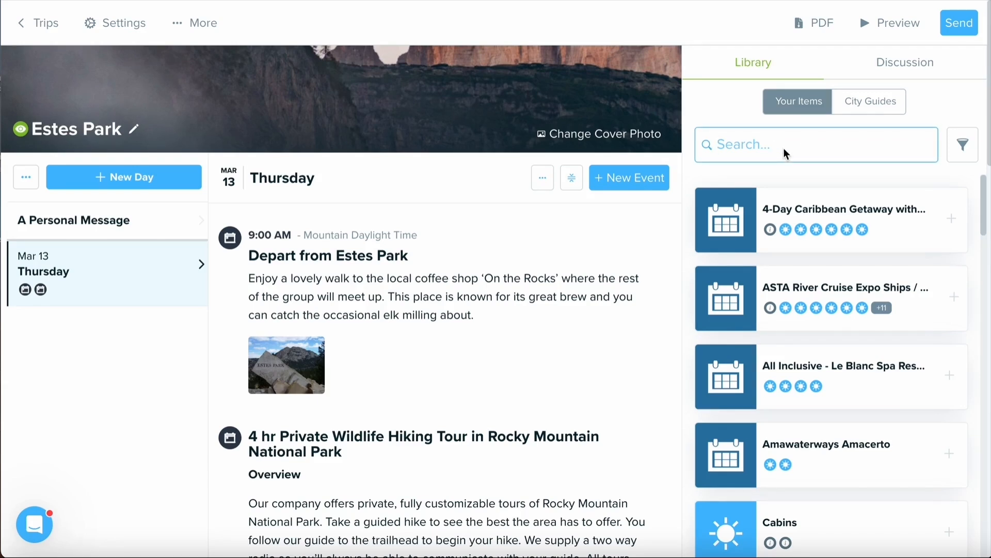
type("introduction")
left_click(804, 187)
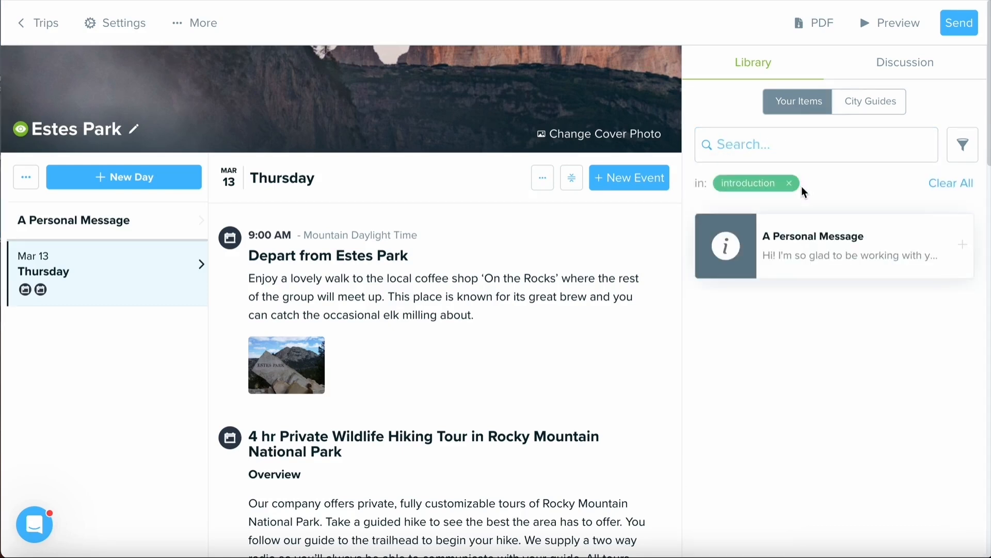
mouse_move(807, 230)
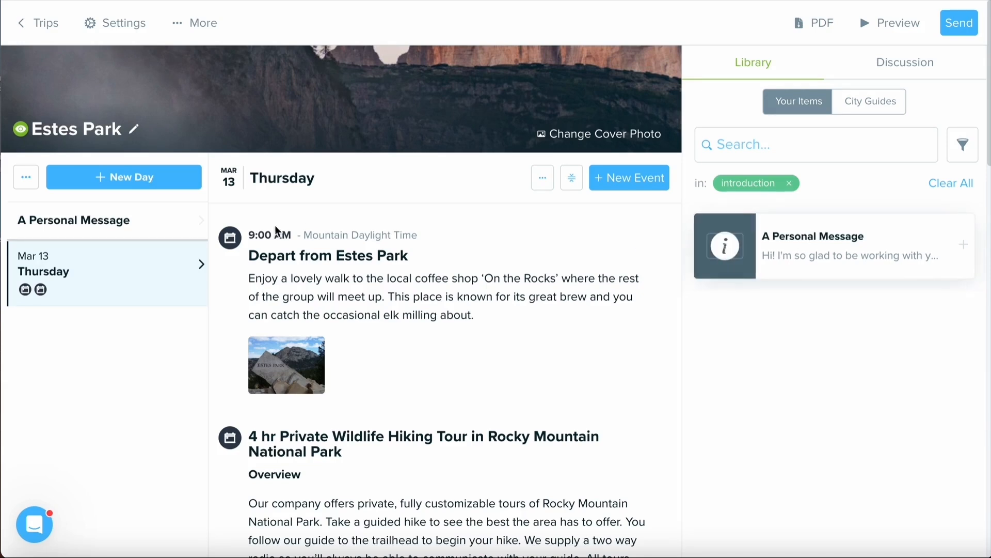
left_click(173, 224)
left_click_drag(789, 256, 310, 485)
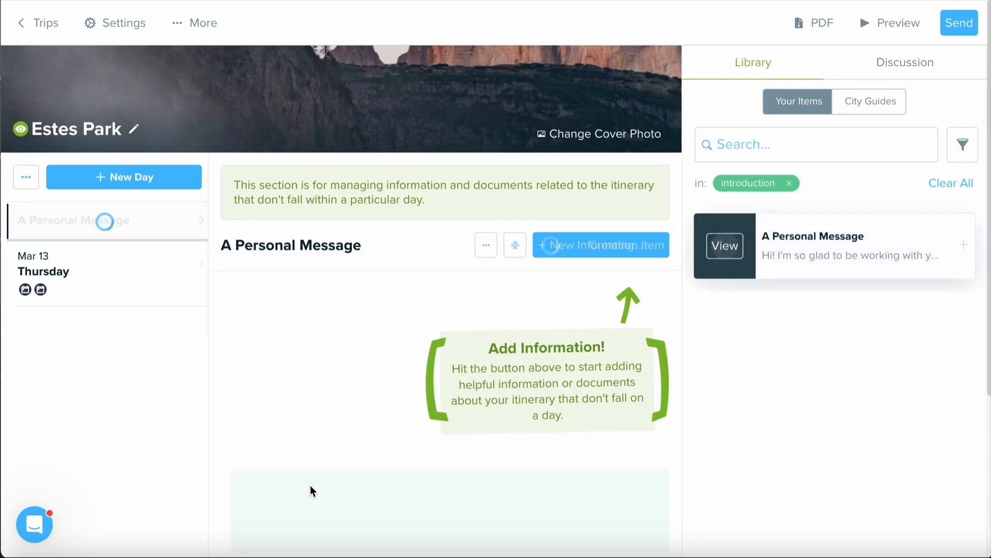